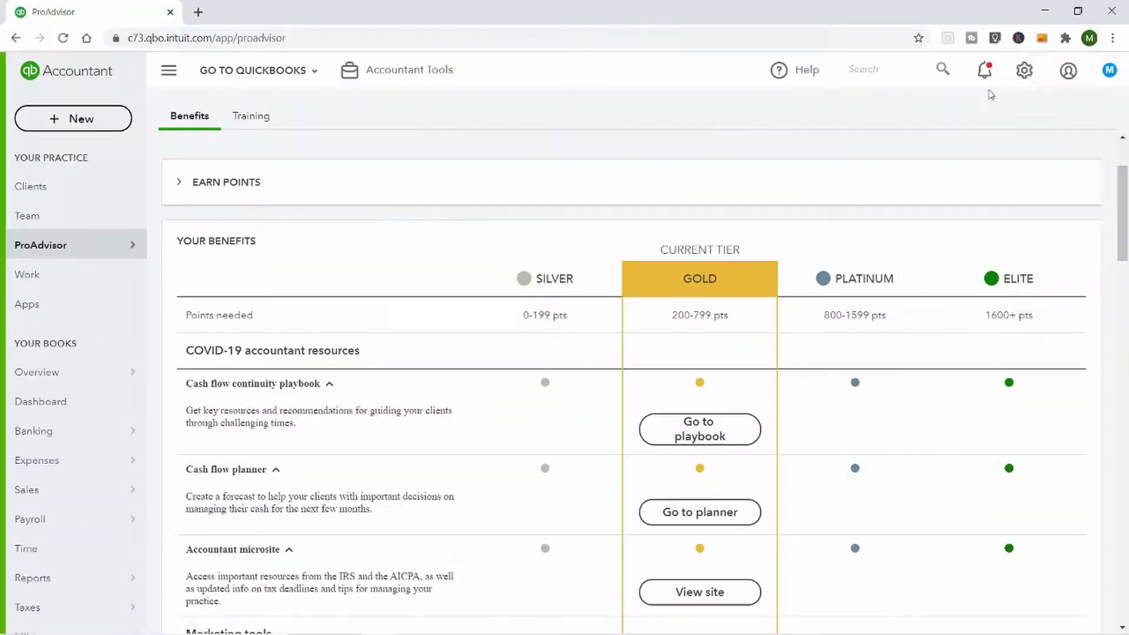
From the ProAdvisor Benefits page showing the Gold tier, bring up the company settings menu.
click(1024, 80)
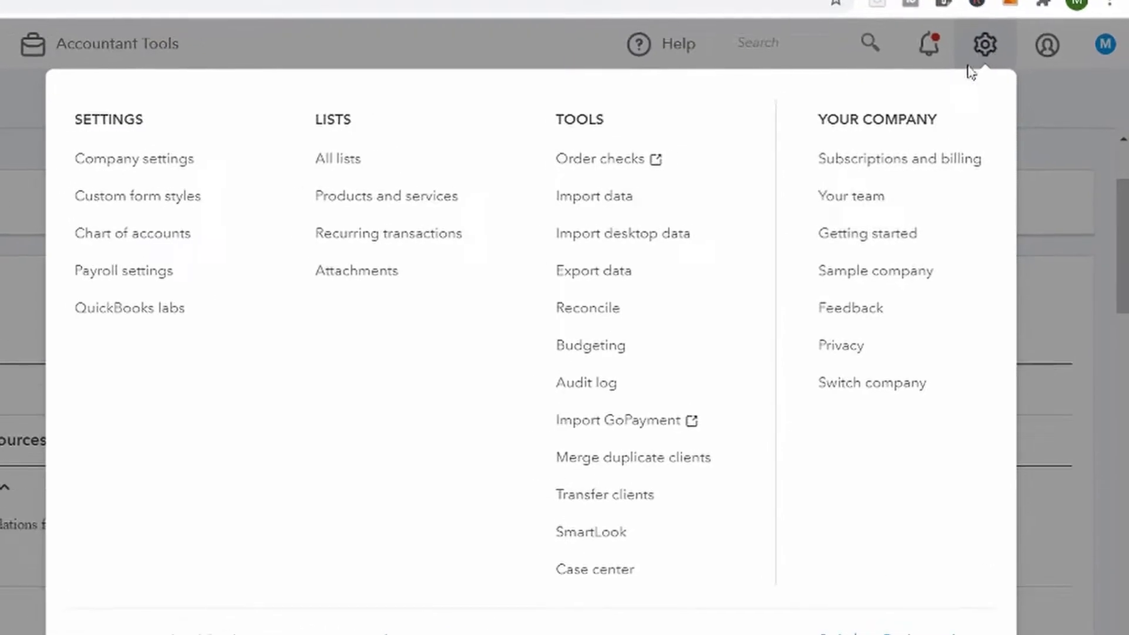
Switch to Craig's Design and Landscaping Services sample company, confirming the sign-out.
click(892, 281)
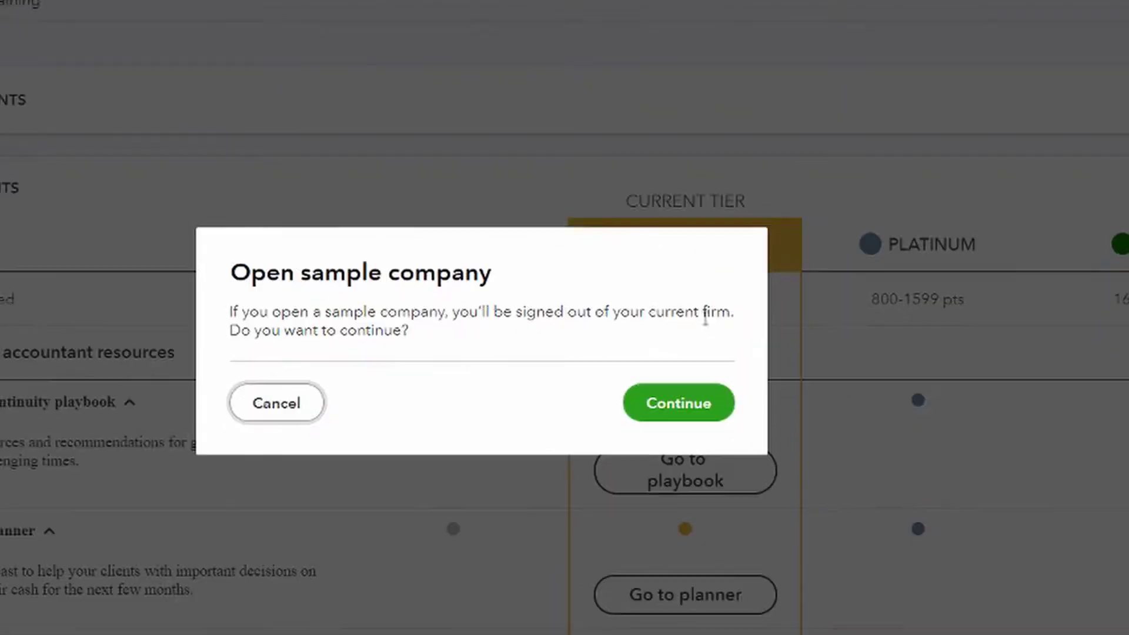
click(761, 383)
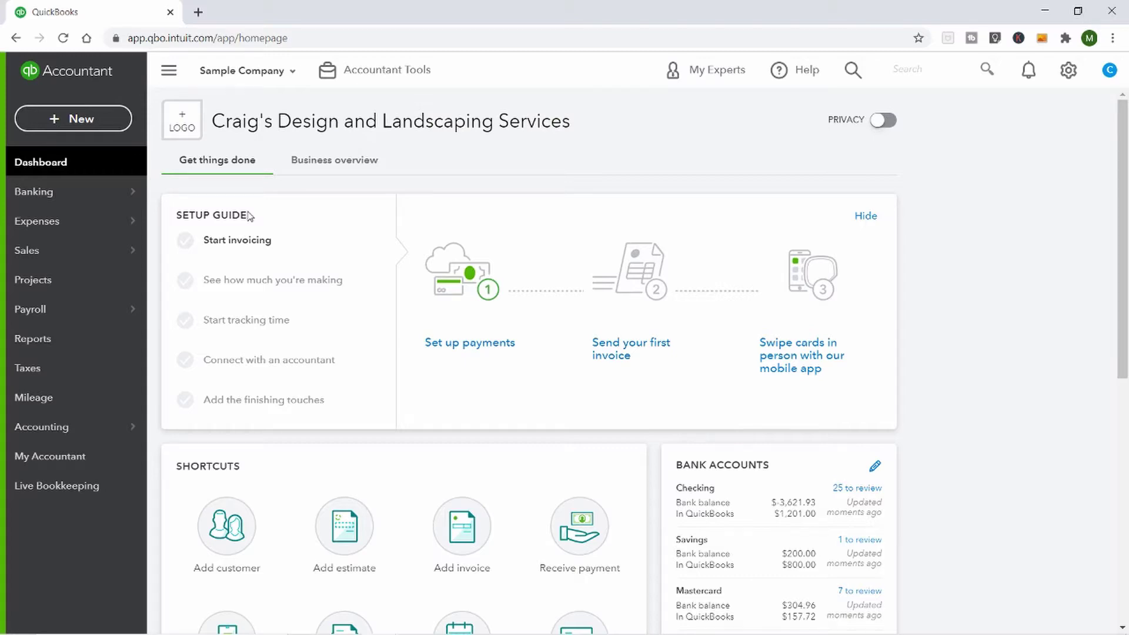
Go to Banking's bank transactions page, then start linking a new bank account.
mouse_move(87, 307)
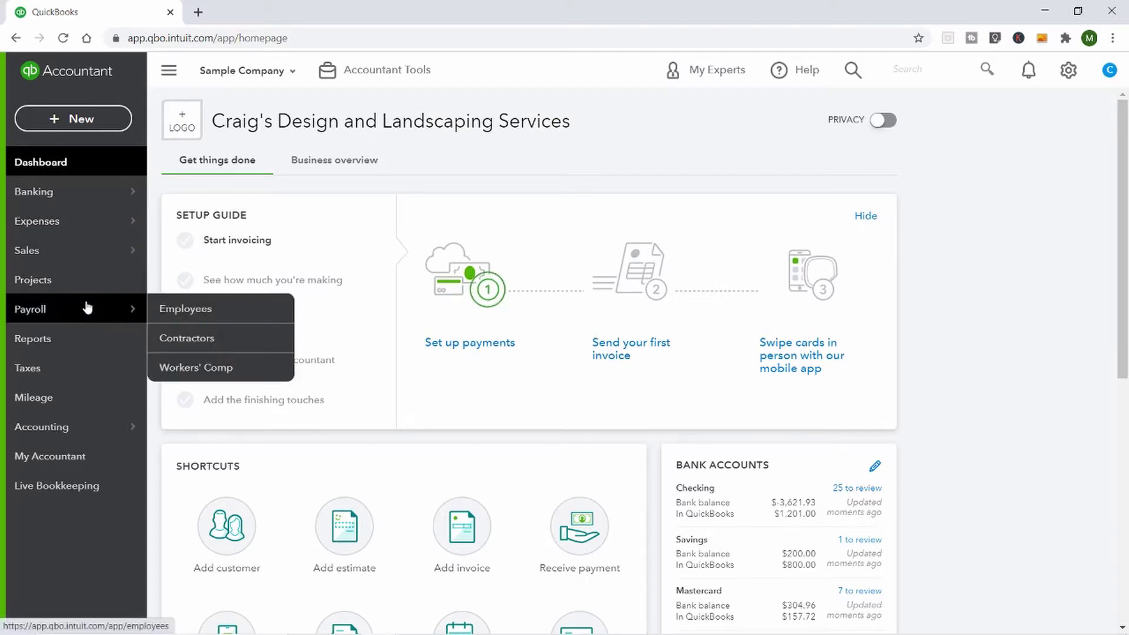
mouse_move(66, 252)
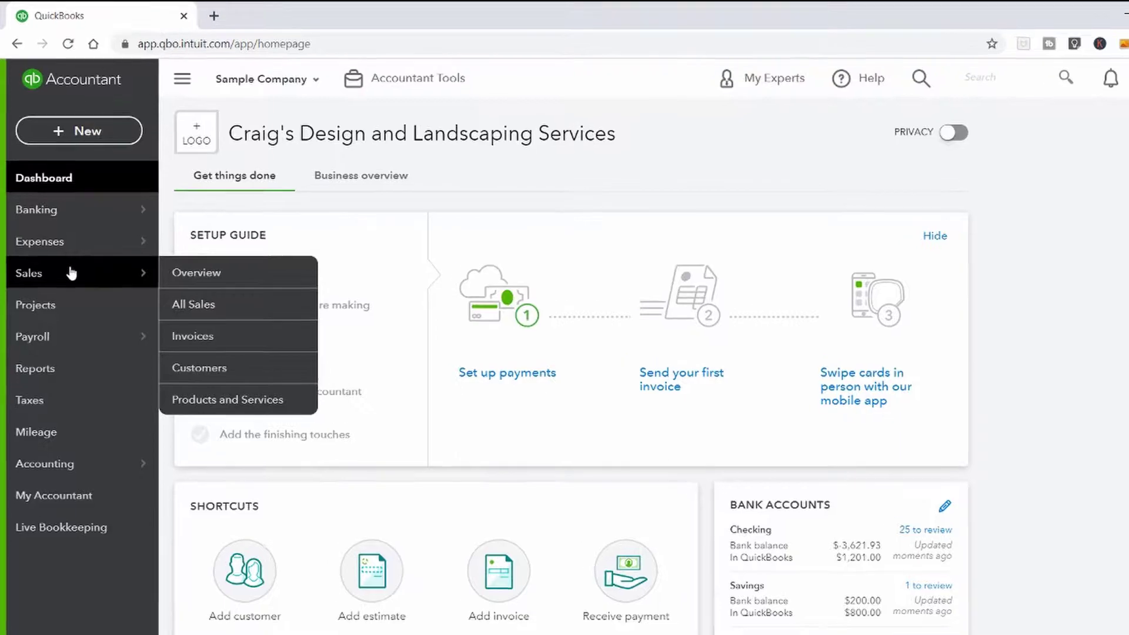
mouse_move(61, 194)
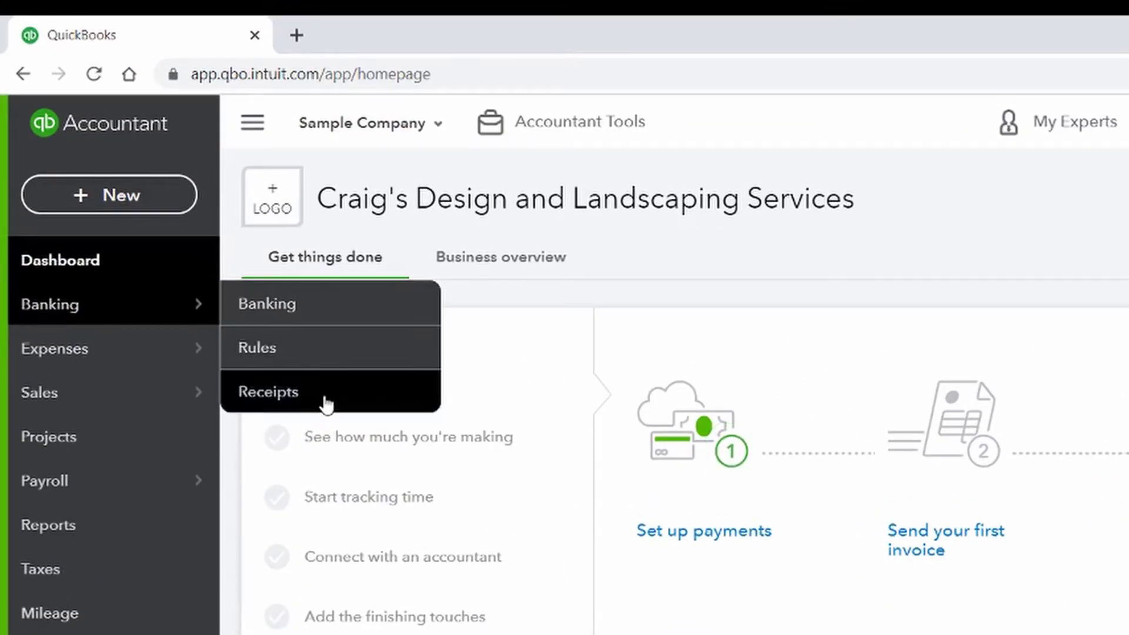
click(314, 308)
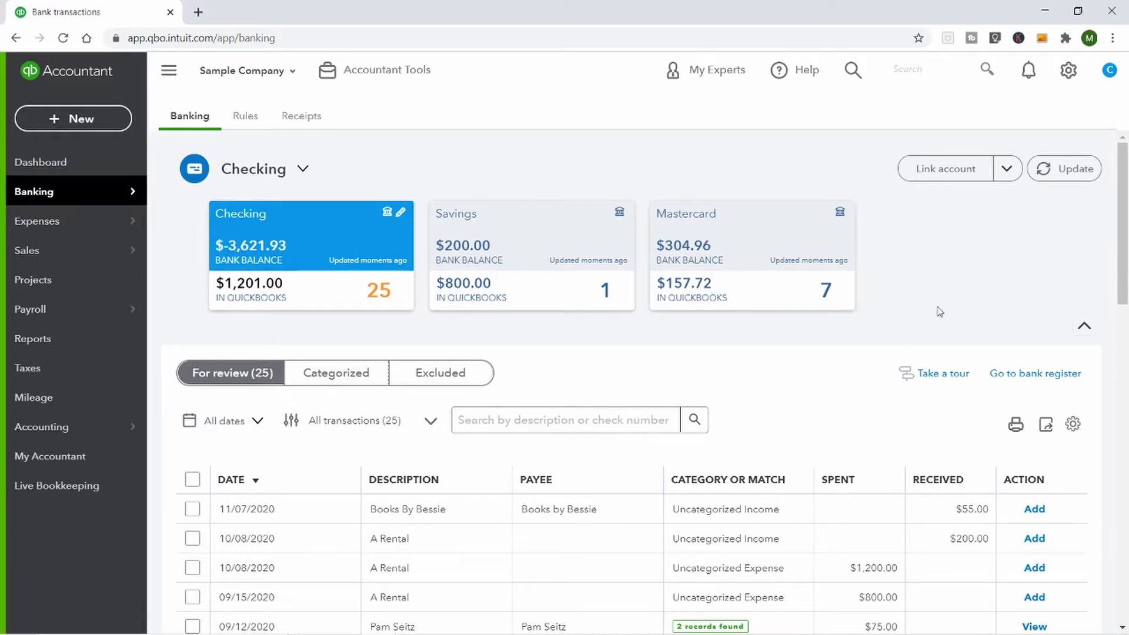
click(947, 170)
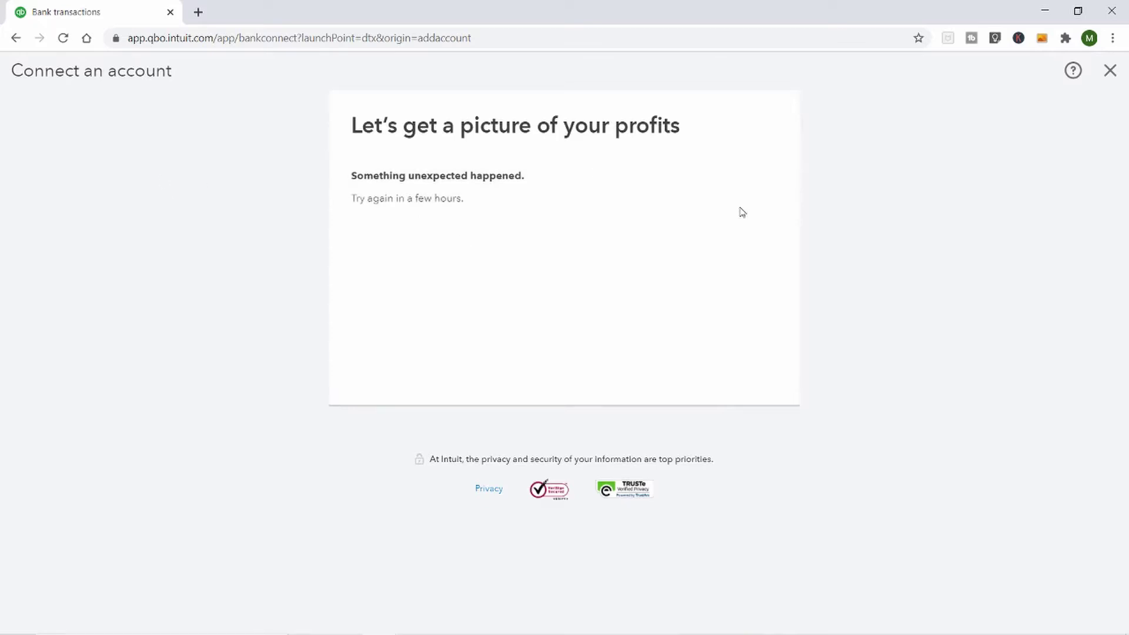
click(1111, 70)
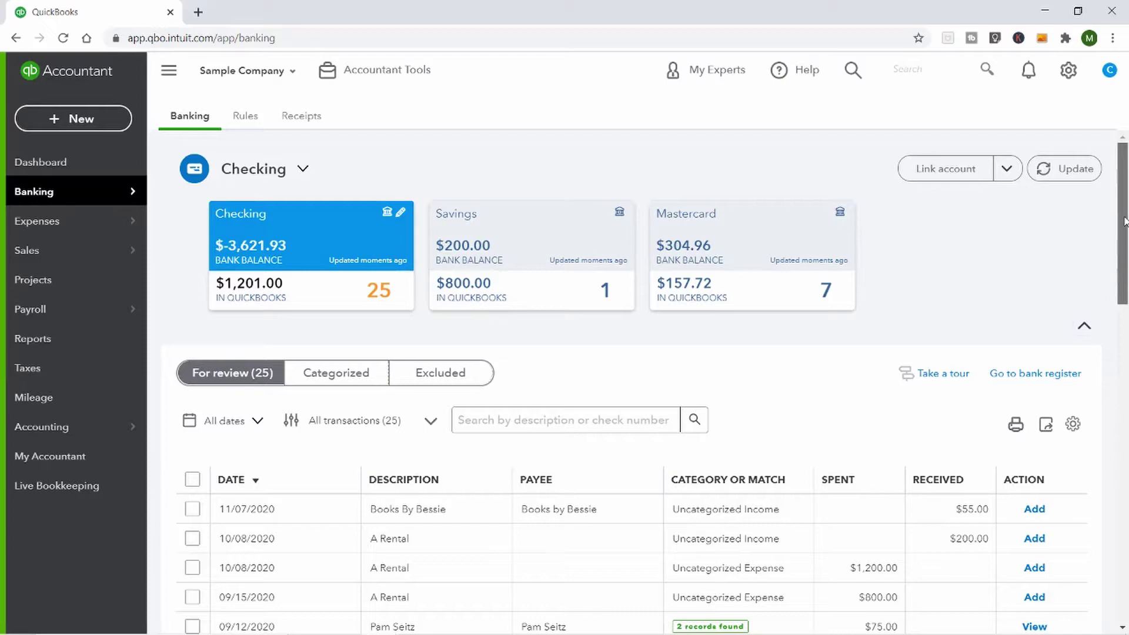
scroll(1124, 221, down, 1)
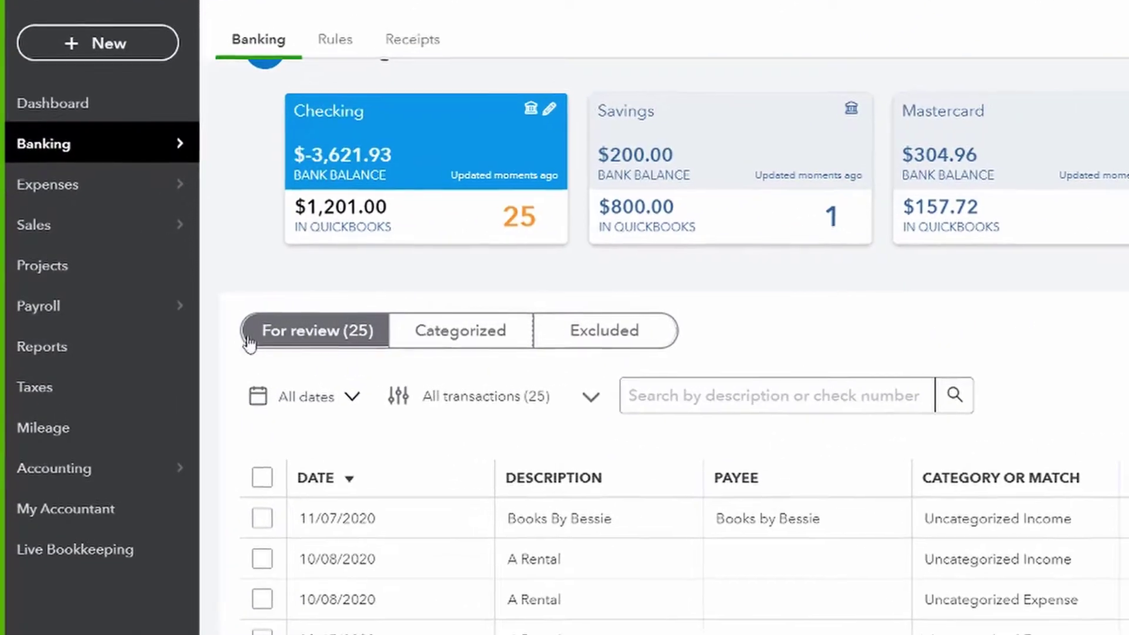
click(461, 337)
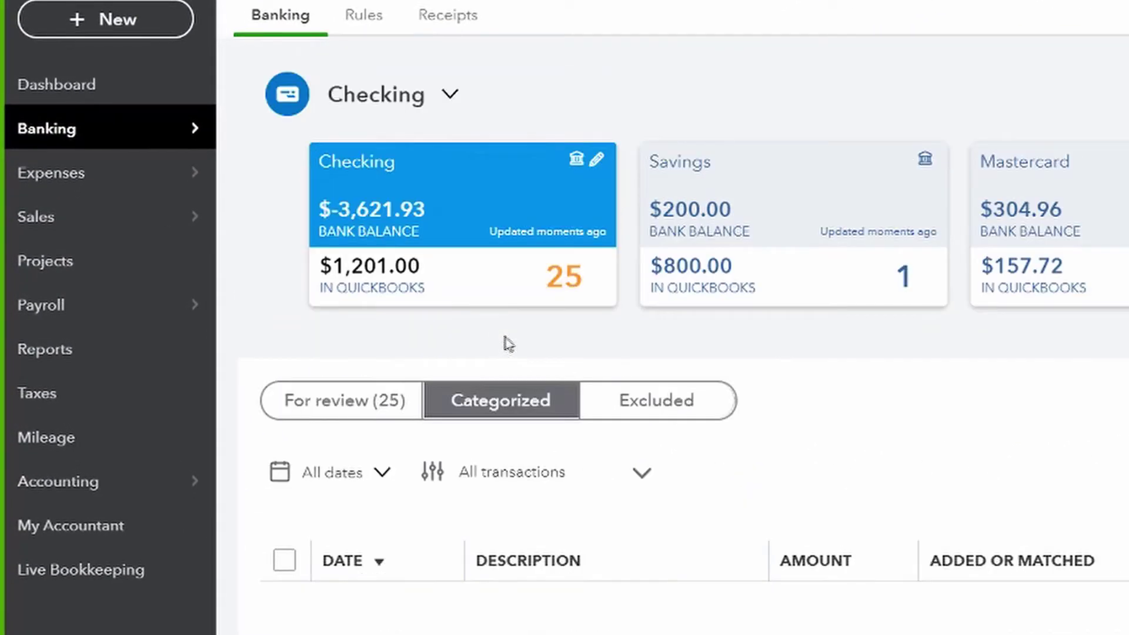
click(647, 396)
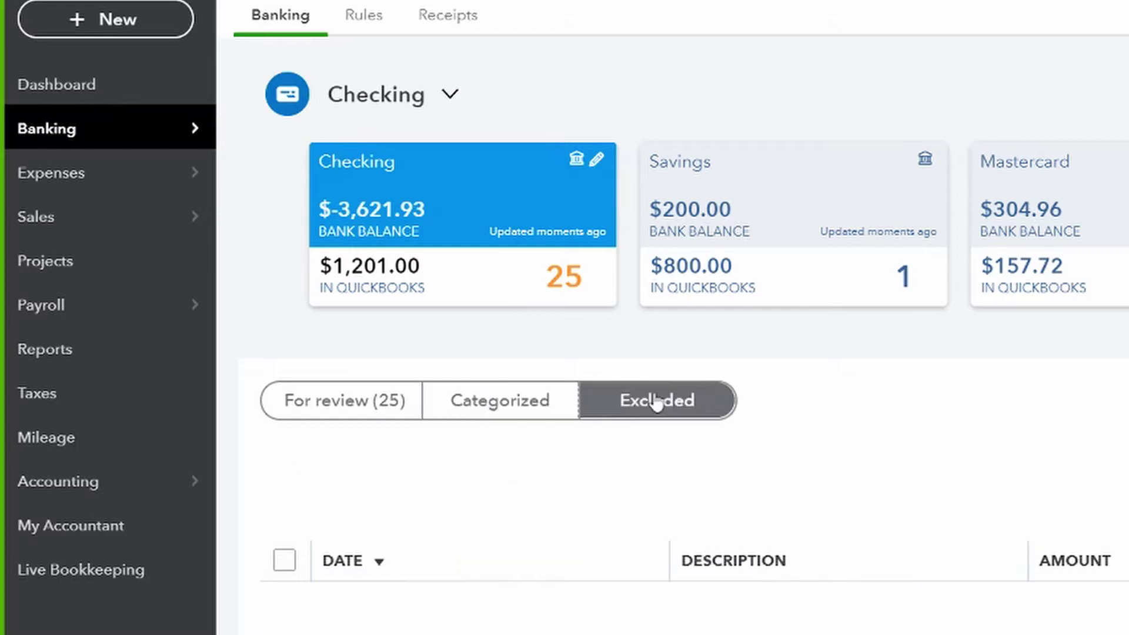
click(324, 408)
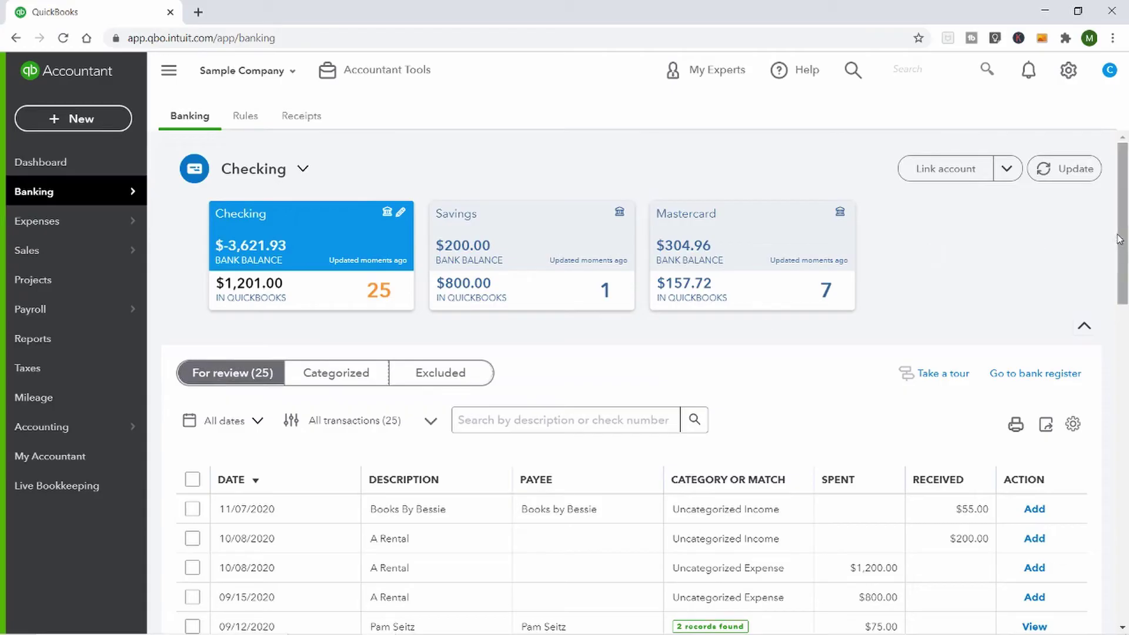
Categorize the 08/25 Hicks Hardware $24.38 charge as Job Materials:Decks and Patios and add it.
drag(1126, 239, 1128, 331)
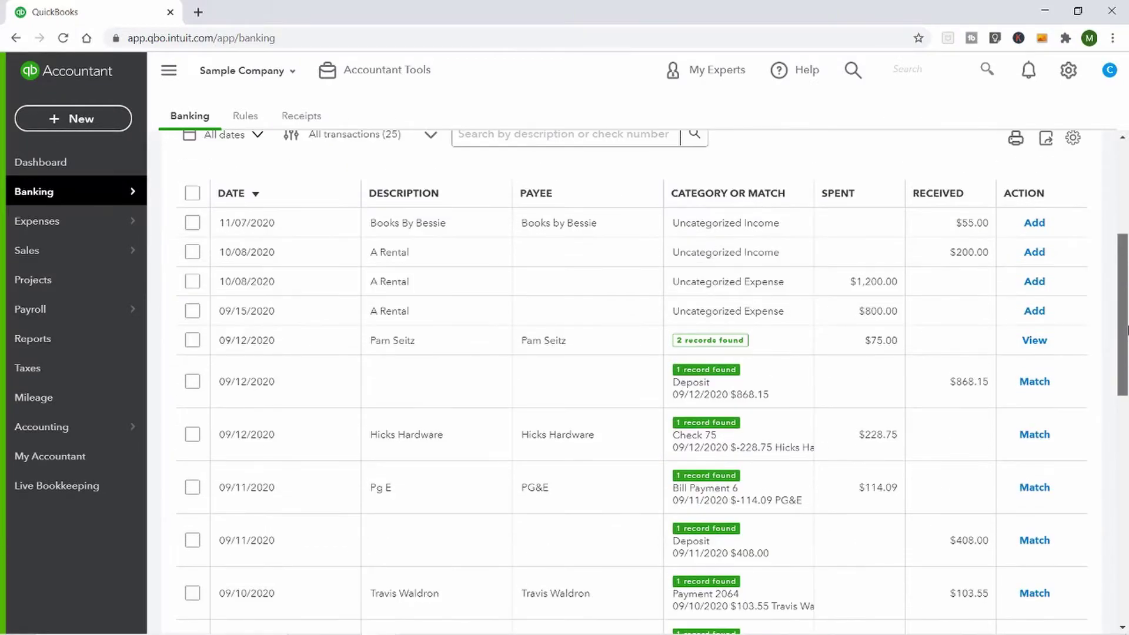
scroll(728, 474, down, 9)
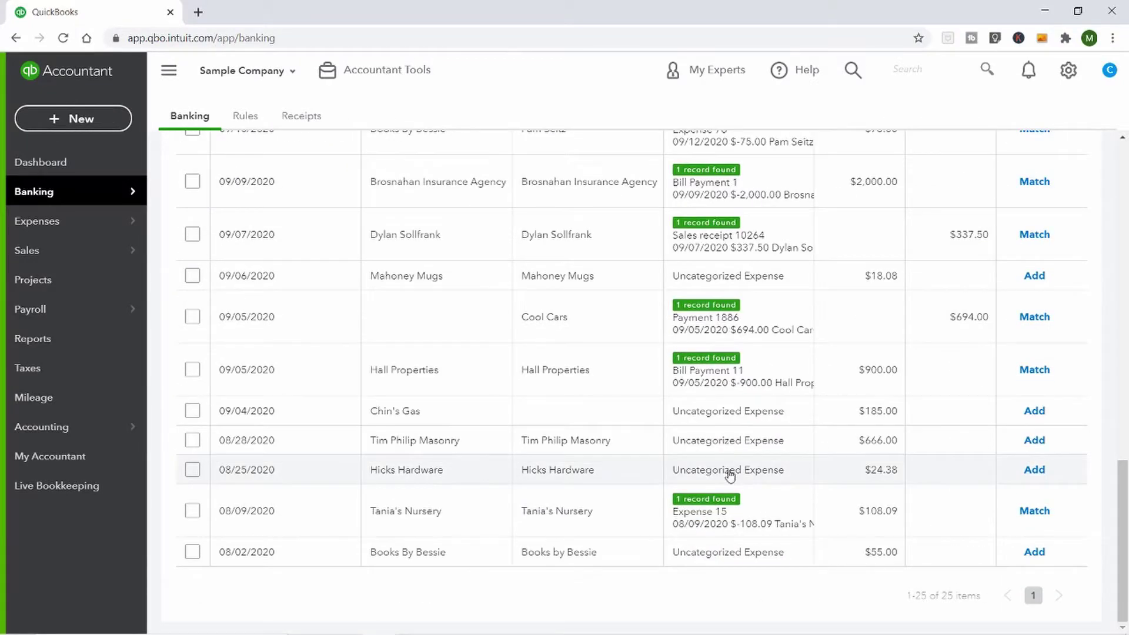
click(745, 477)
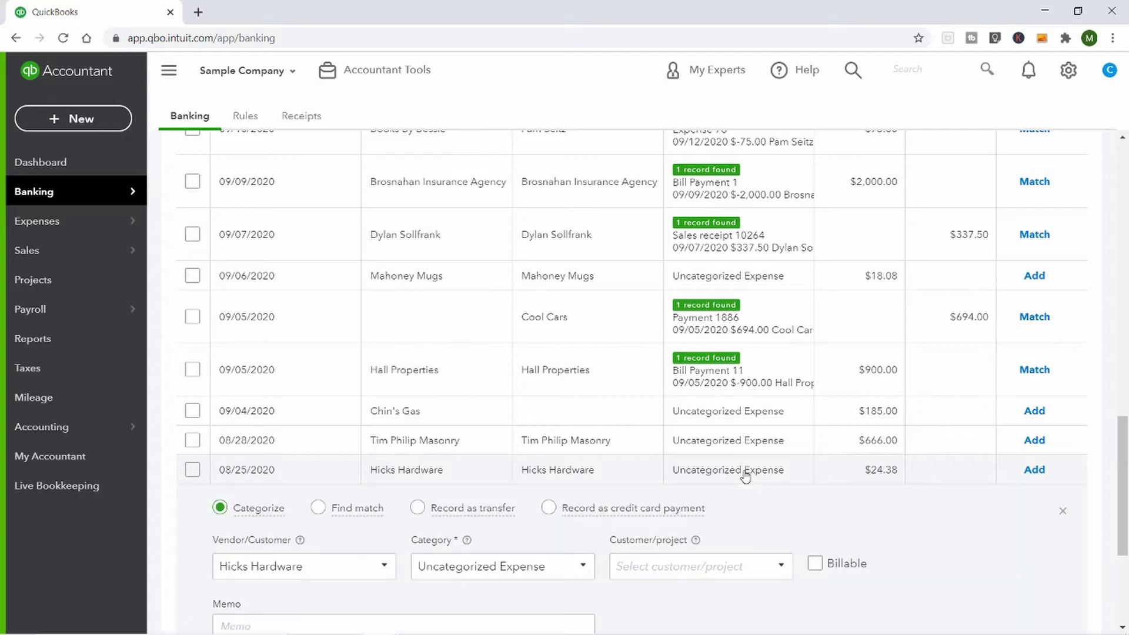
drag(1123, 441, 1123, 515)
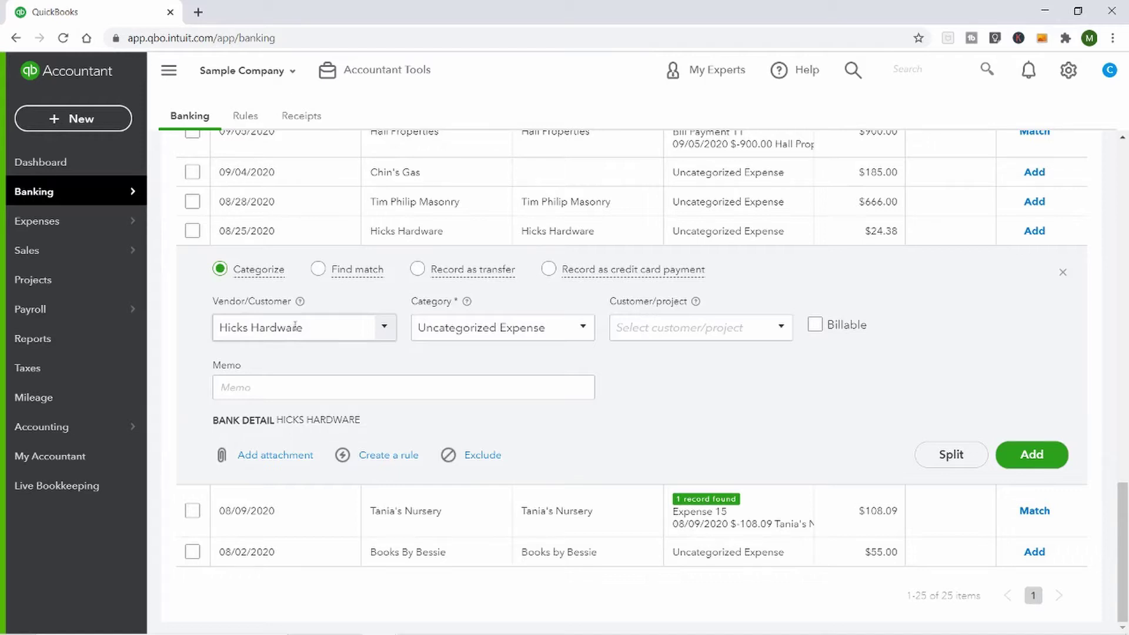
click(550, 329)
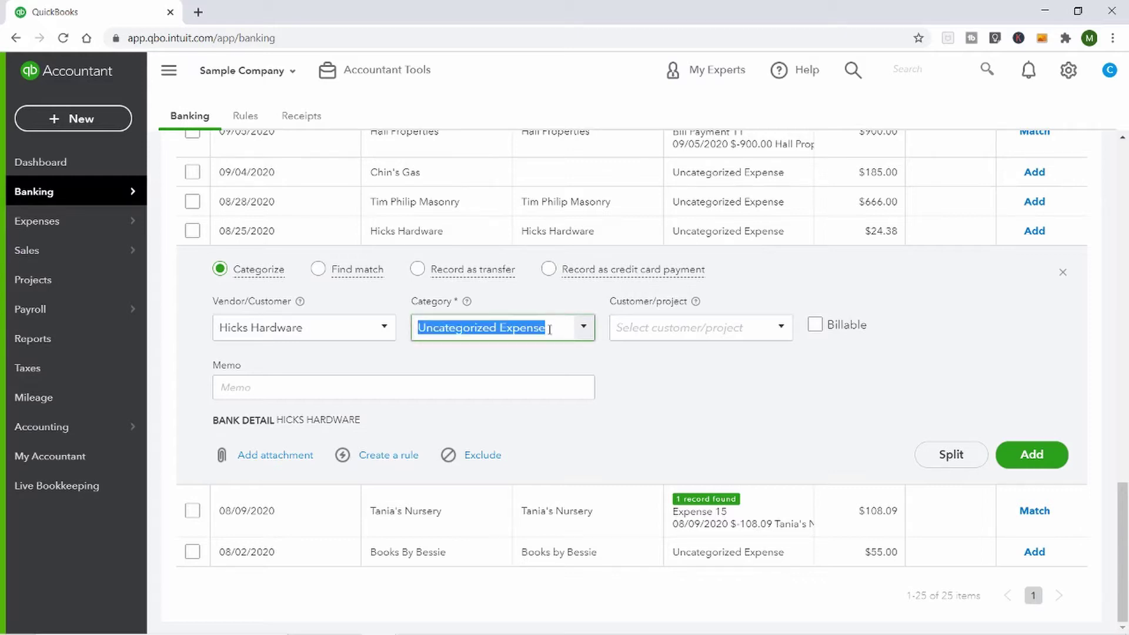
text(Job Expenses)
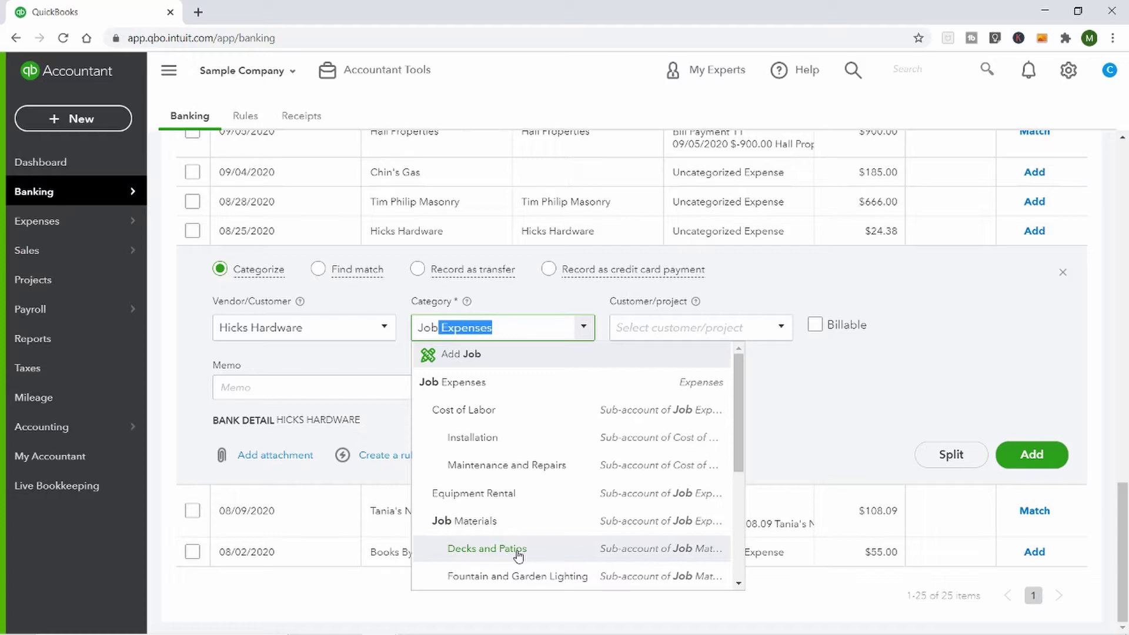
click(517, 551)
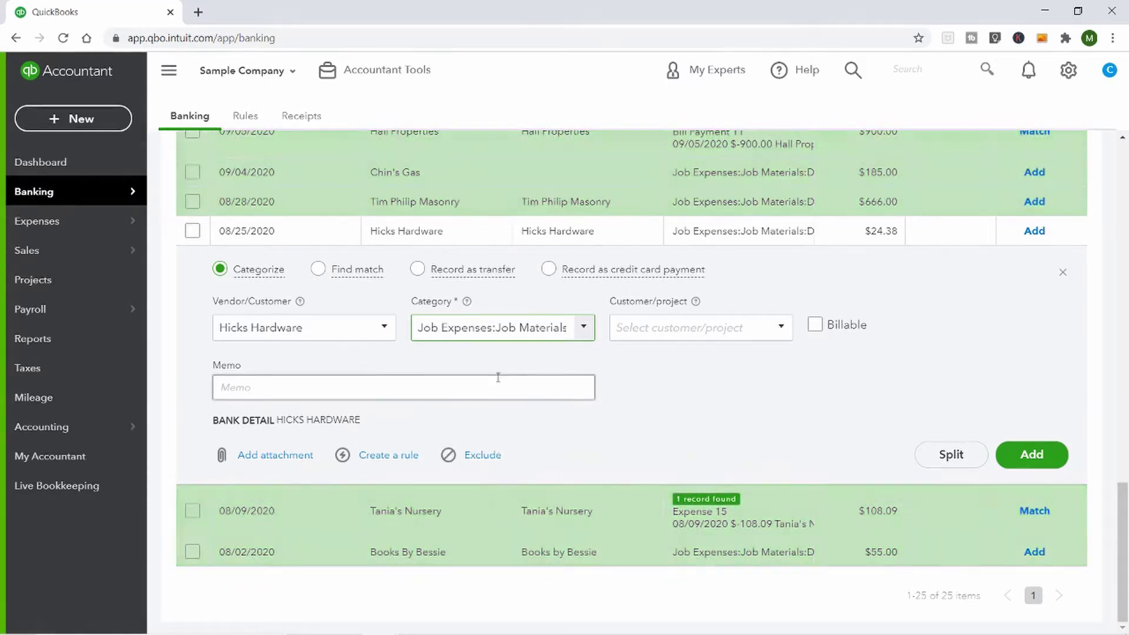
click(1033, 456)
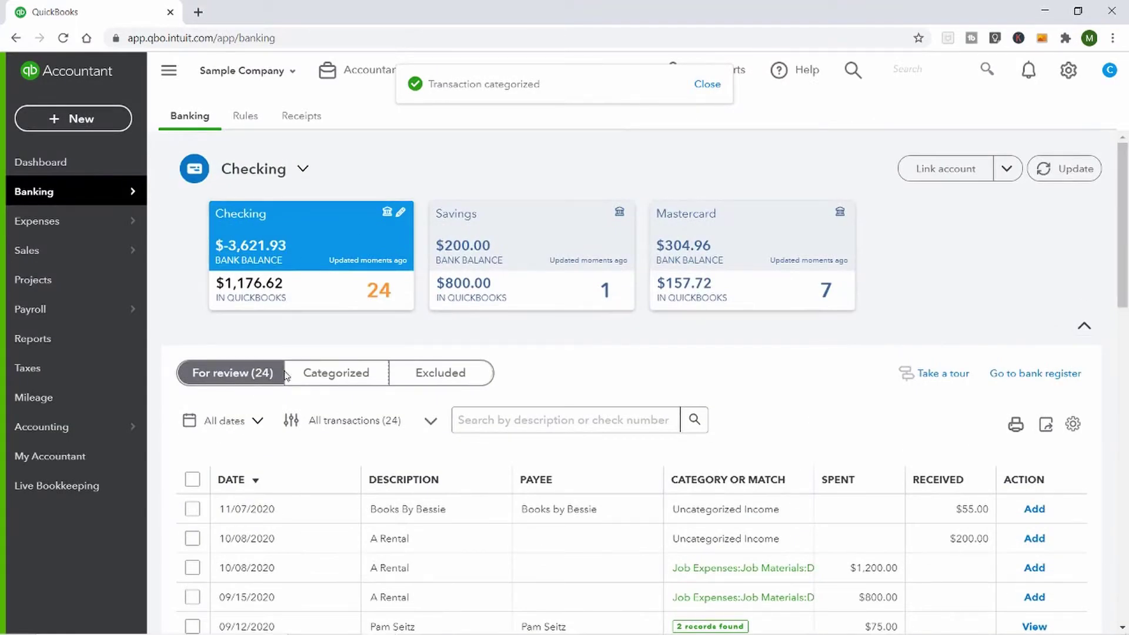
Accept the found matches for Hicks Hardware $228.75 and the 09/10/2020 $218.75 deposit.
drag(1126, 214, 1126, 304)
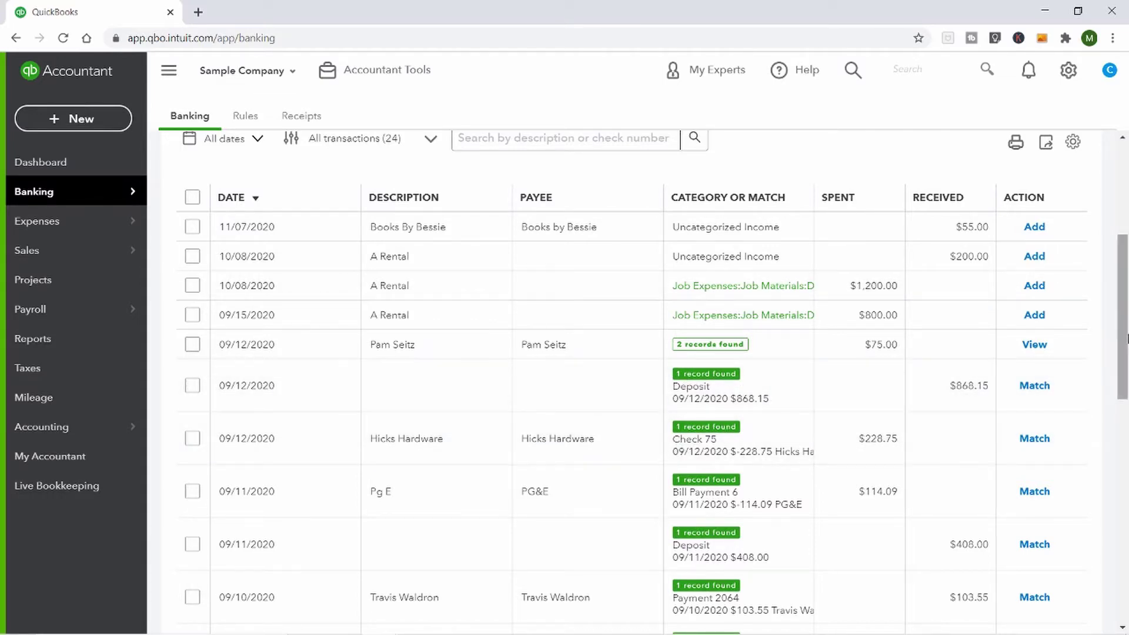
drag(1125, 346, 1125, 387)
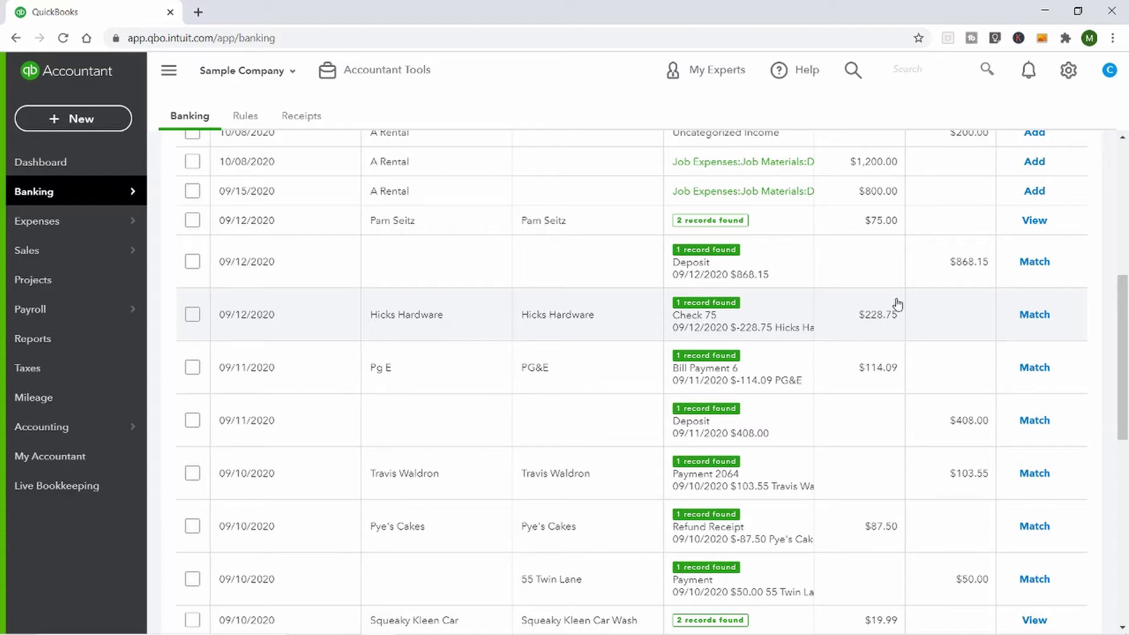
click(1035, 315)
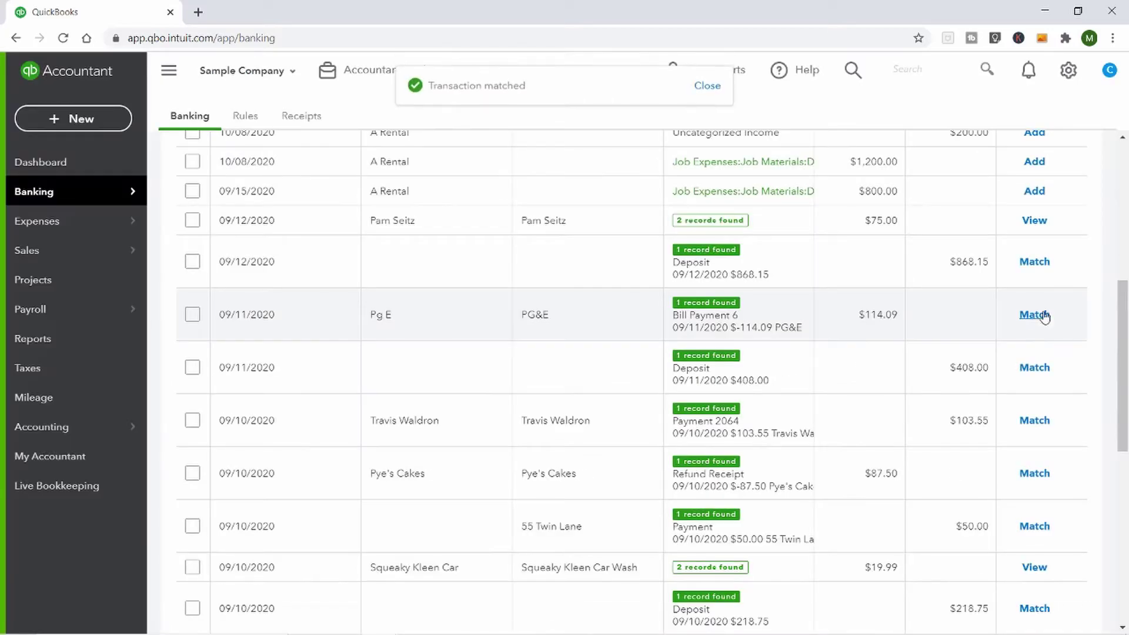
drag(1123, 312, 1126, 406)
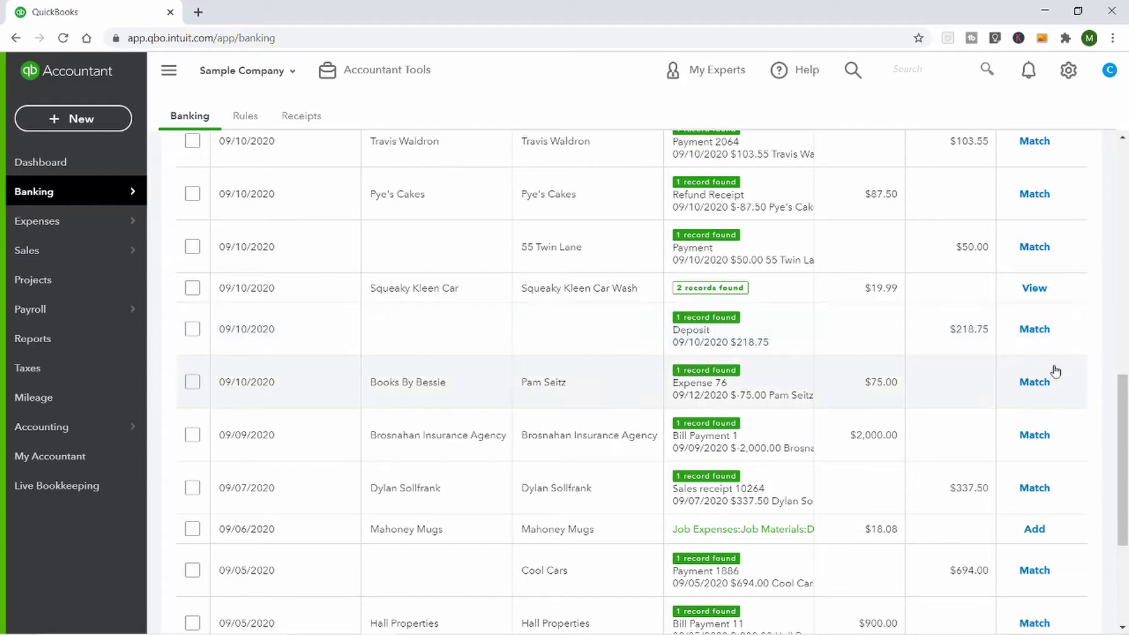
click(1032, 331)
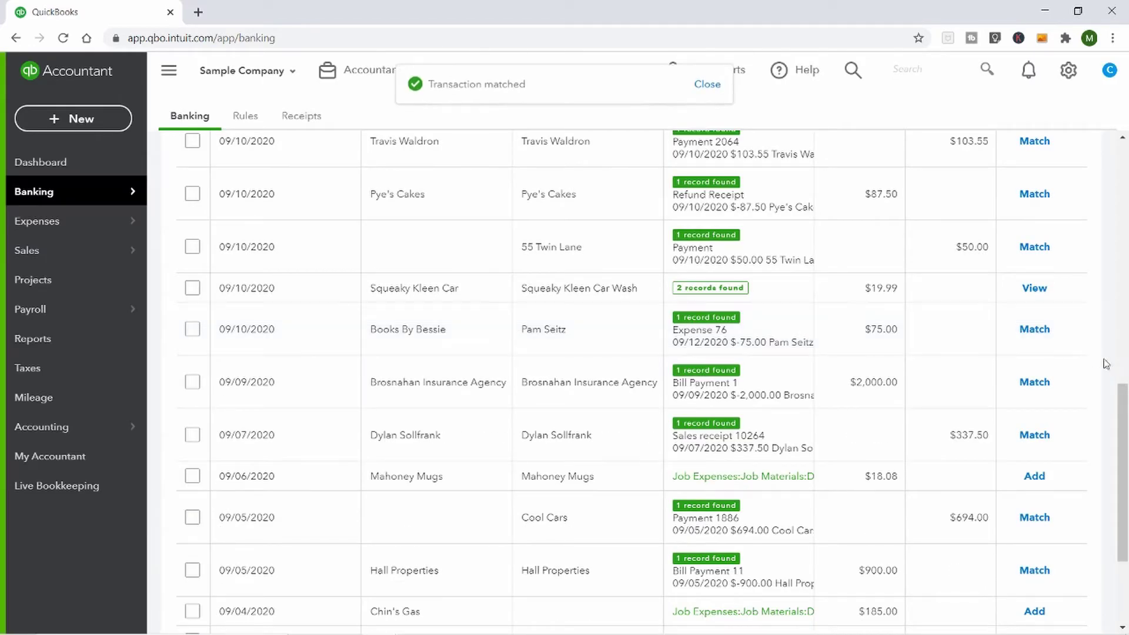
scroll(1123, 400, down, 1)
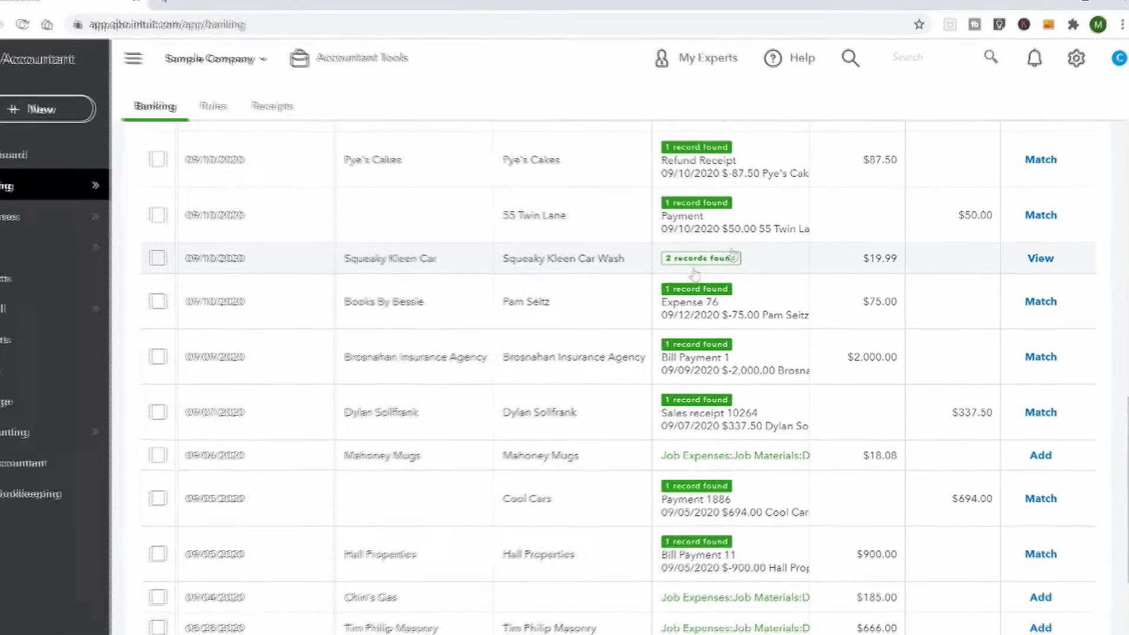
Match the Squeaky Kleen Car Wash $19.99 charge to its 09/10/2020 Check Debit record.
click(776, 269)
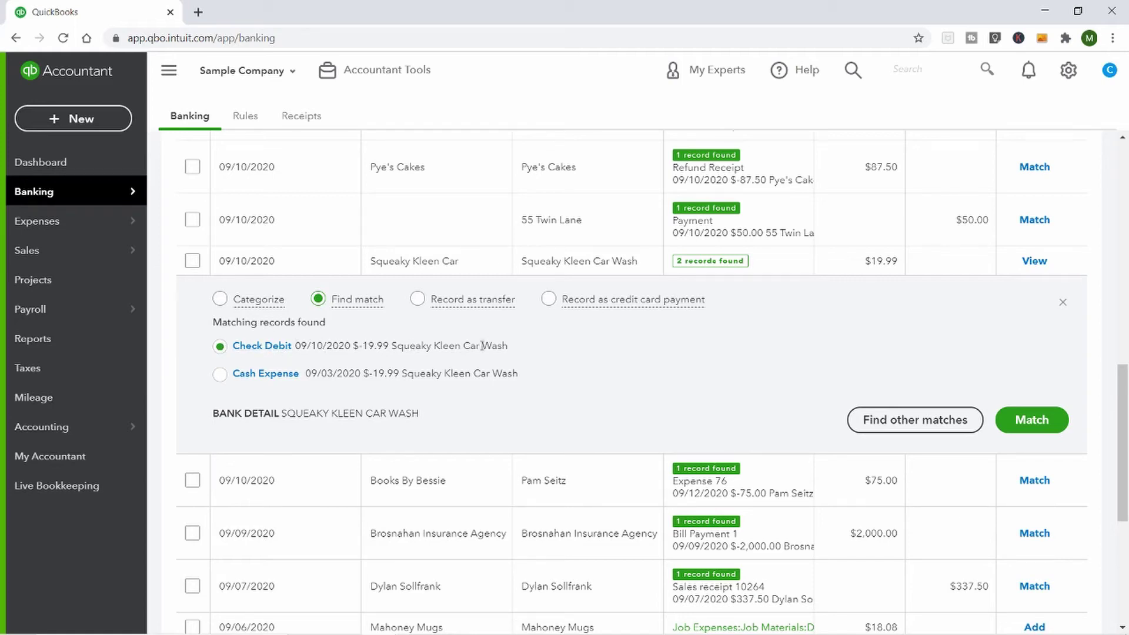
click(1030, 420)
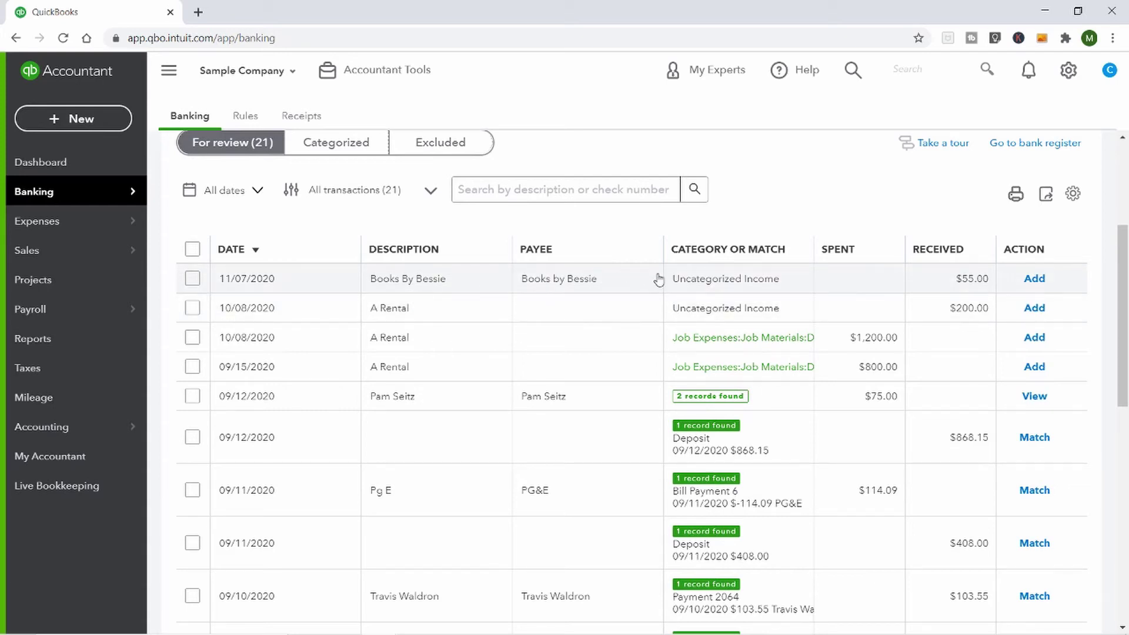
click(723, 284)
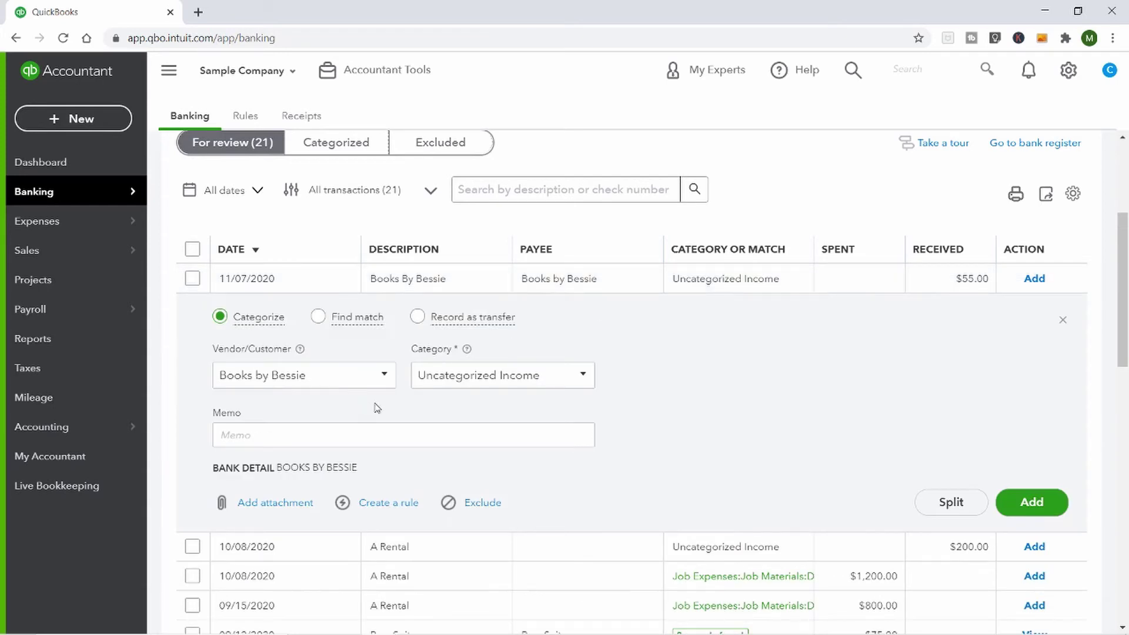
Add the Books By Bessie $55.00 deposit as Office Expenses and save a rule named 'bessie'.
click(554, 371)
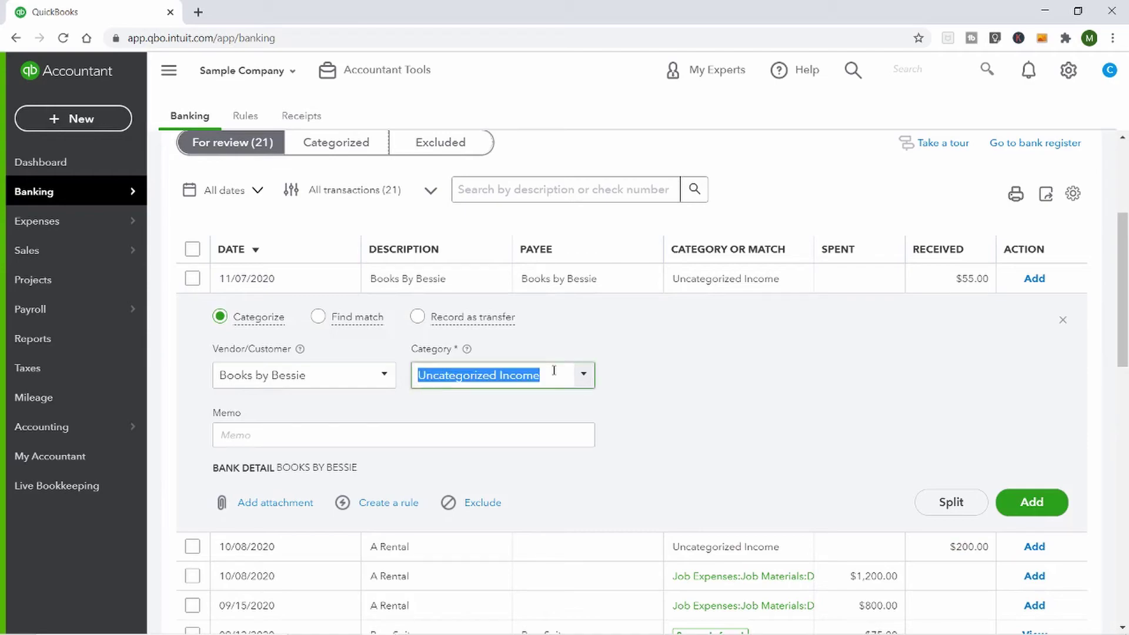
text(off)
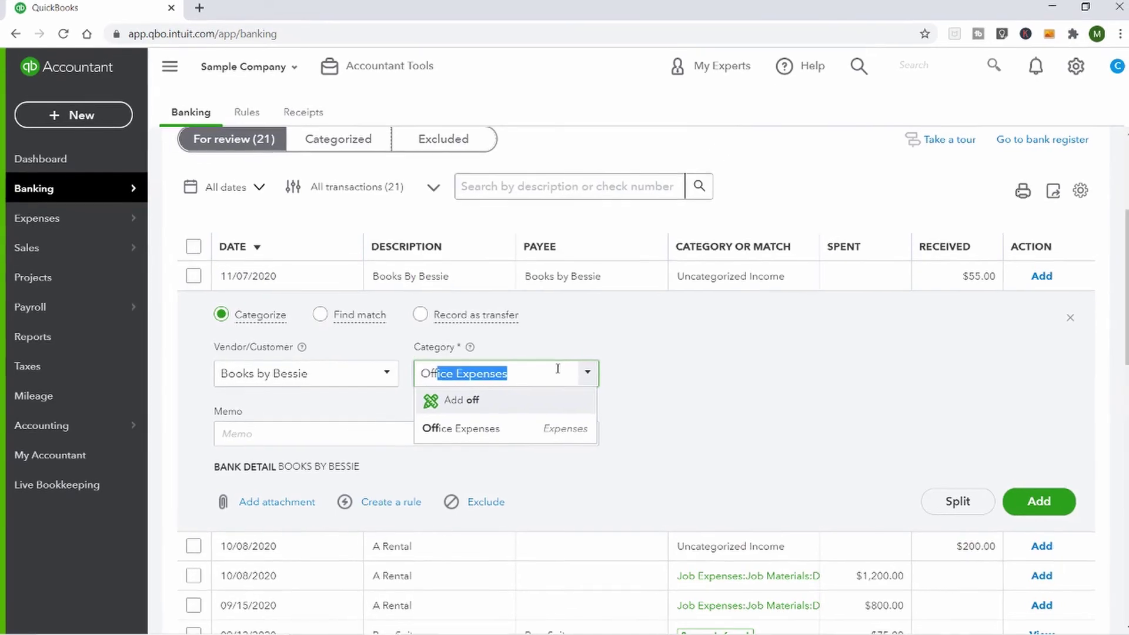
click(487, 430)
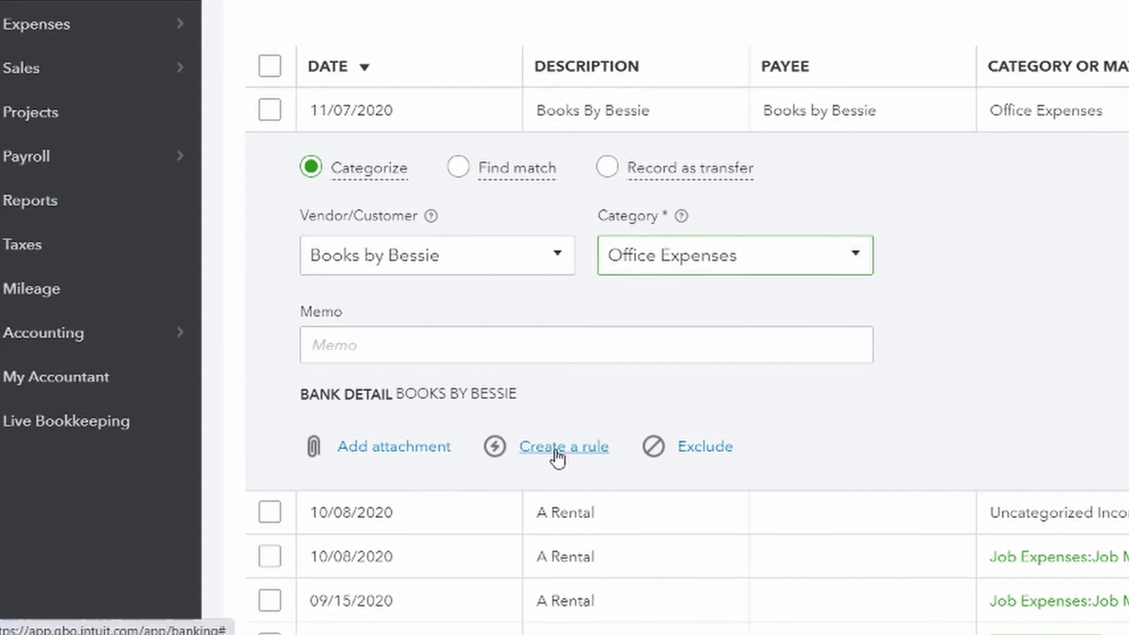
click(557, 453)
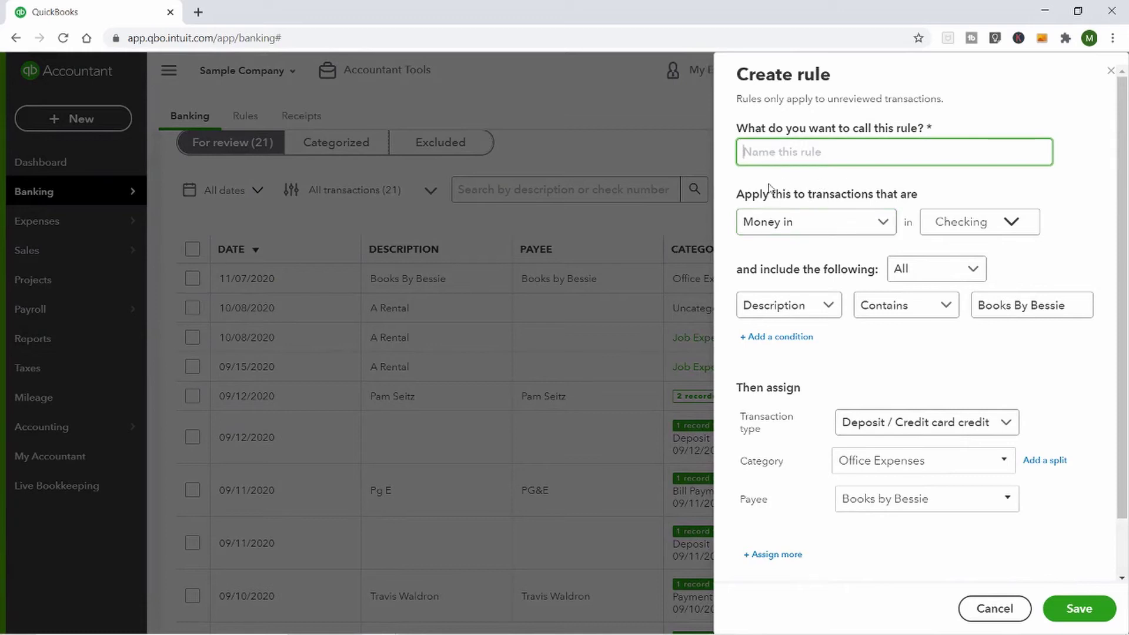
text(bessie)
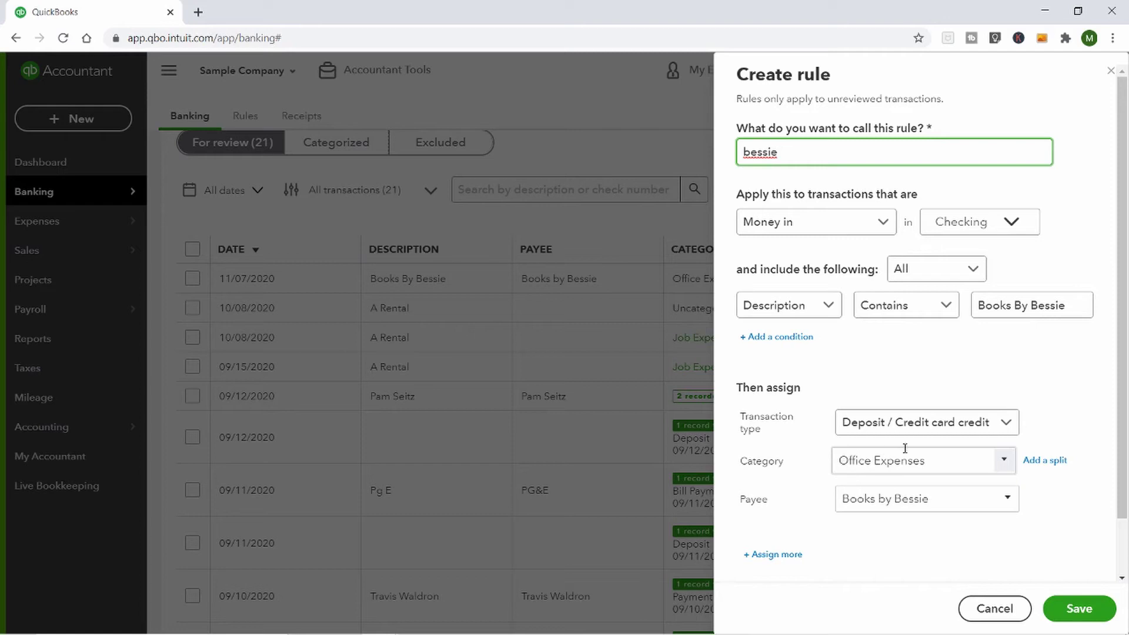
click(1080, 610)
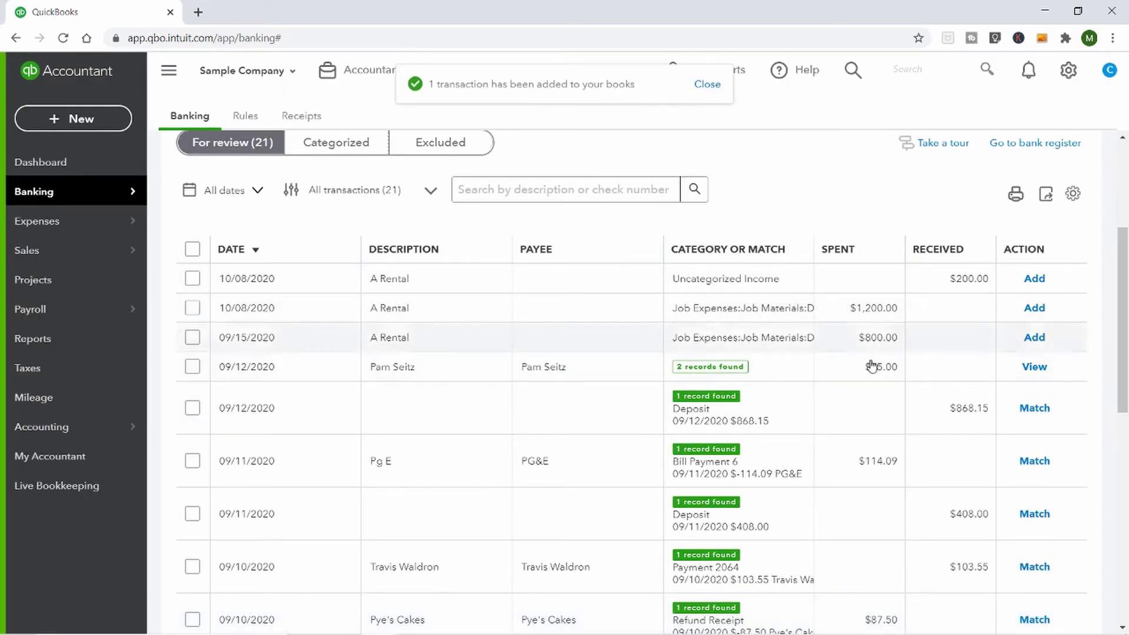
Review the Categorized transactions list, then open the Checking bank register.
drag(1125, 251, 1124, 273)
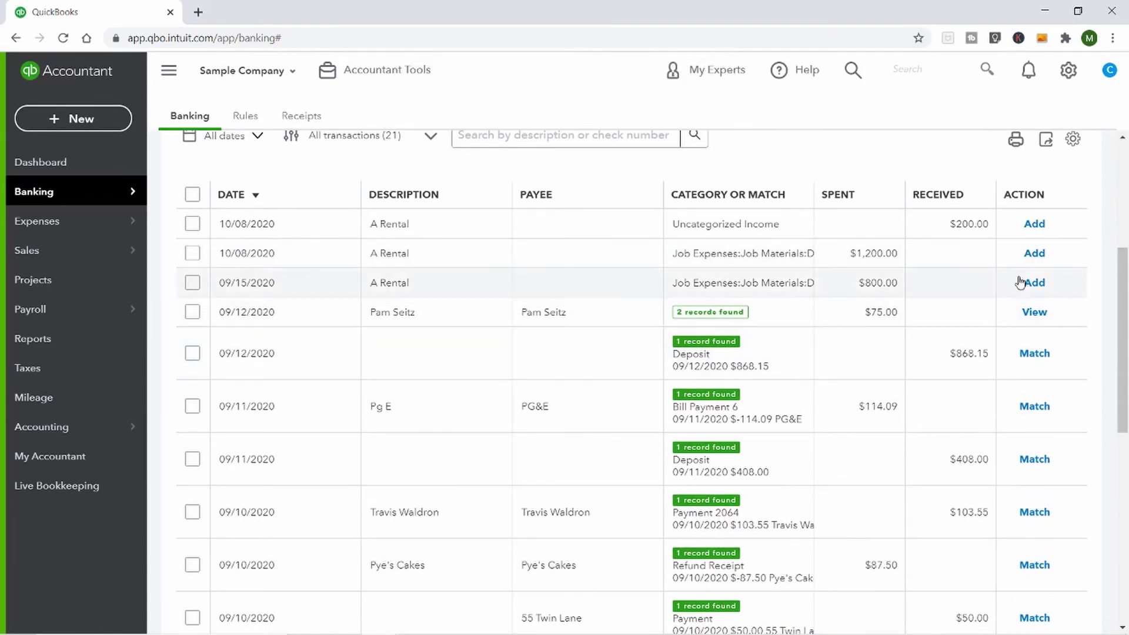
drag(1125, 300, 1126, 466)
scroll(341, 347, up, 10)
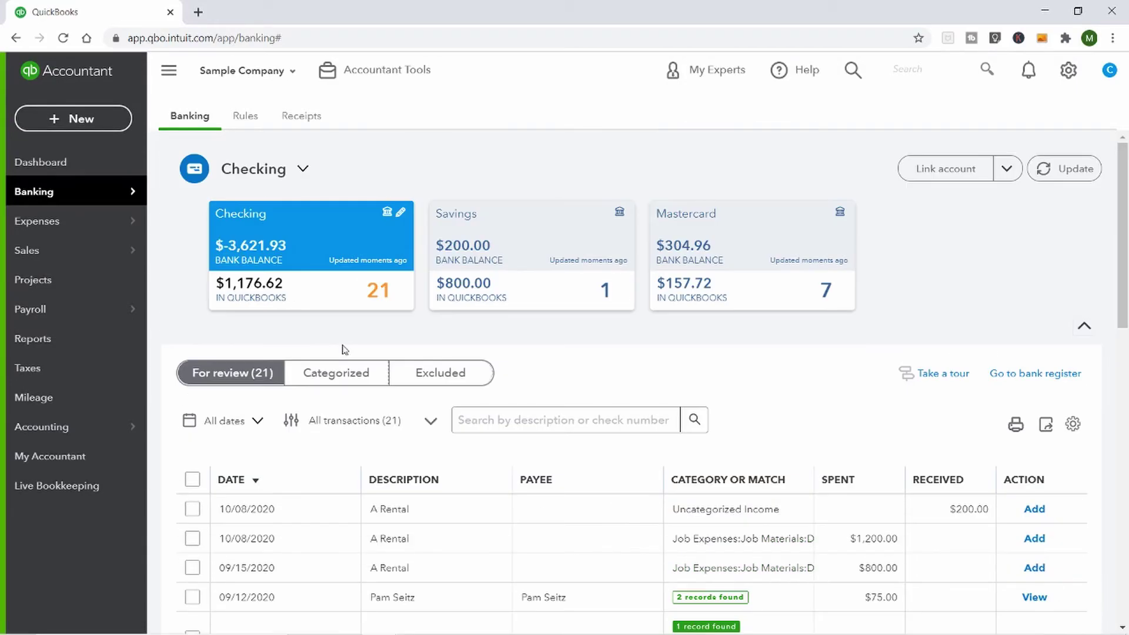
click(337, 374)
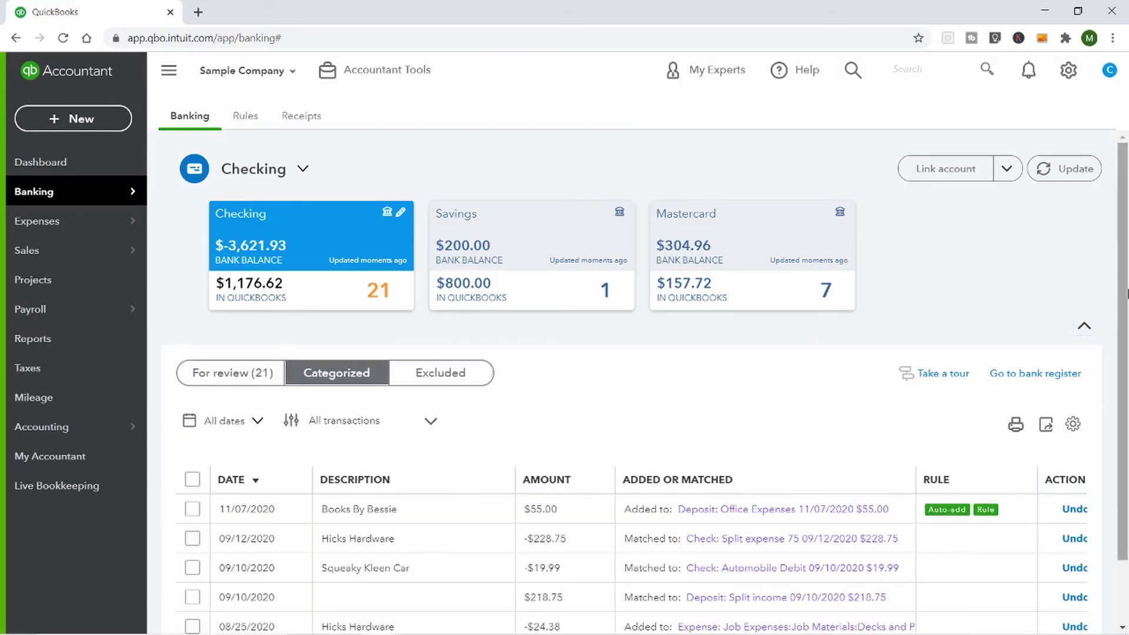
drag(1124, 247, 1121, 336)
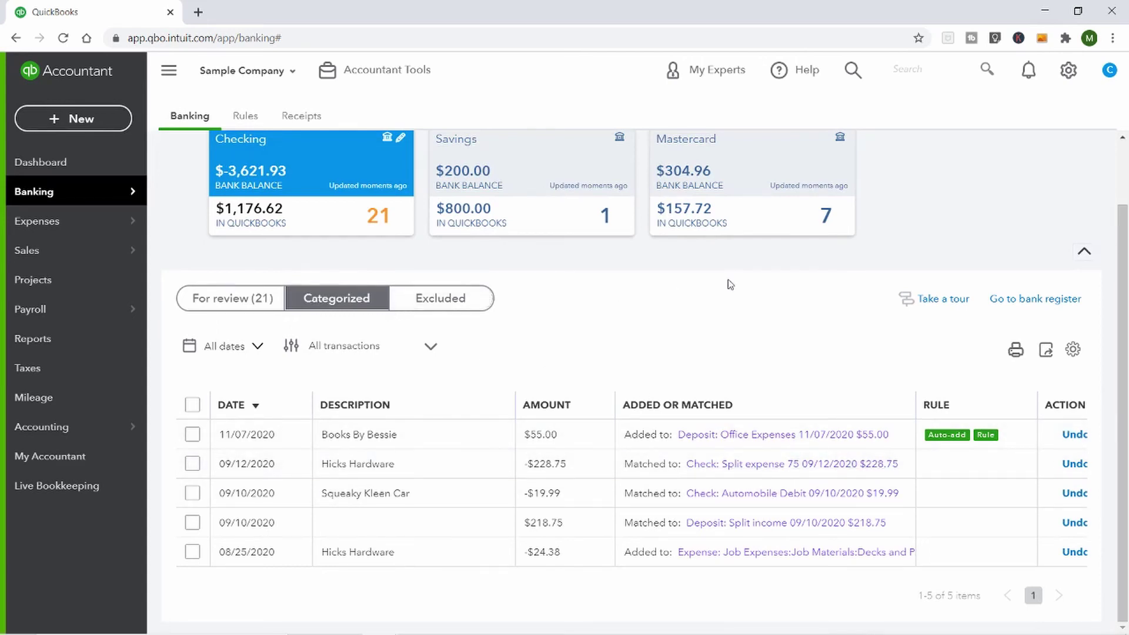
click(1030, 300)
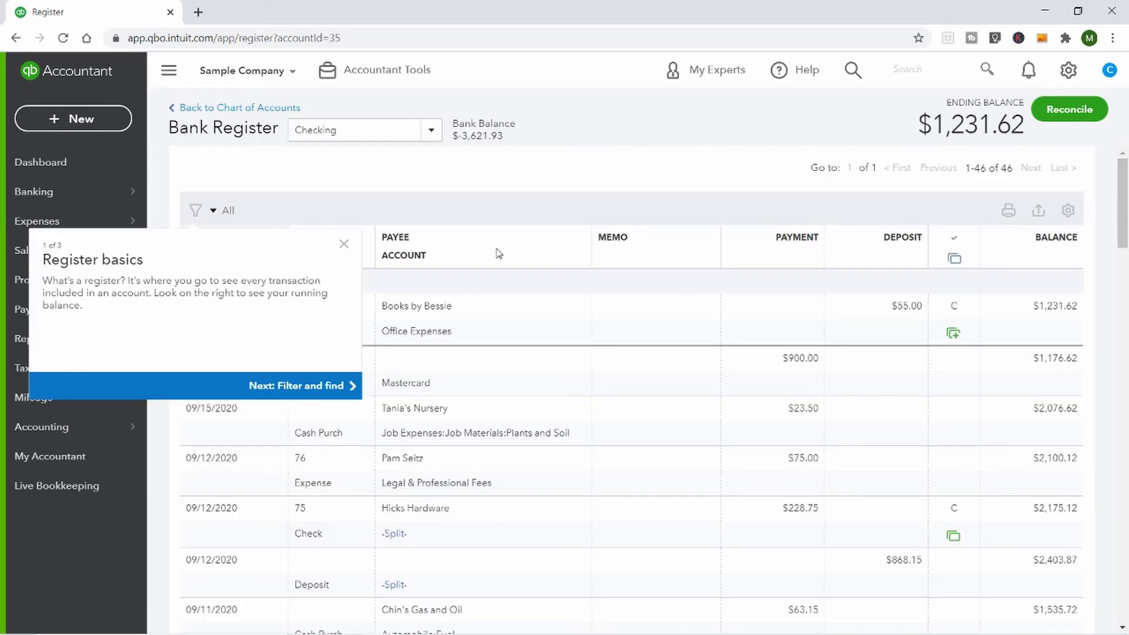
Close the Register basics tour, scan the Checking register, and return to Chart of Accounts.
click(343, 243)
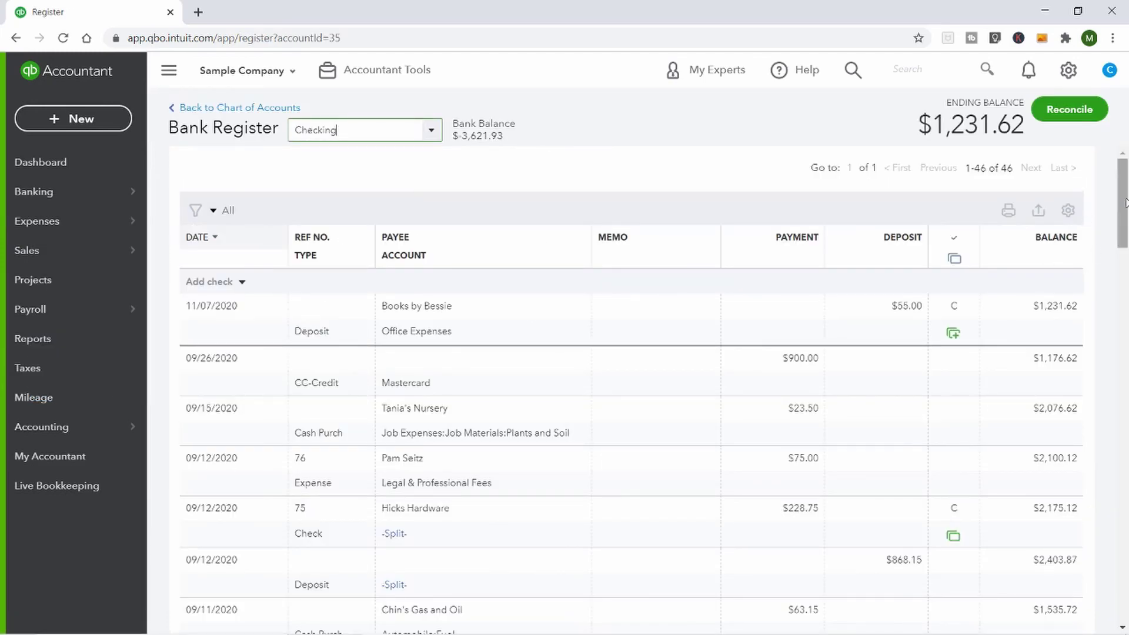
drag(1127, 203, 1100, 171)
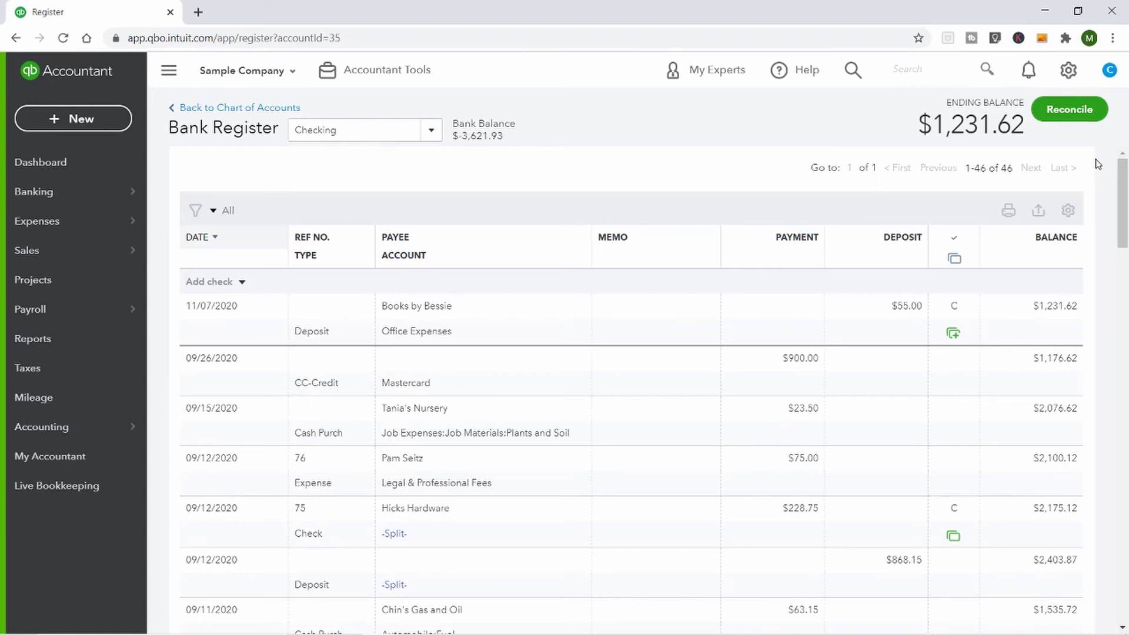
click(235, 109)
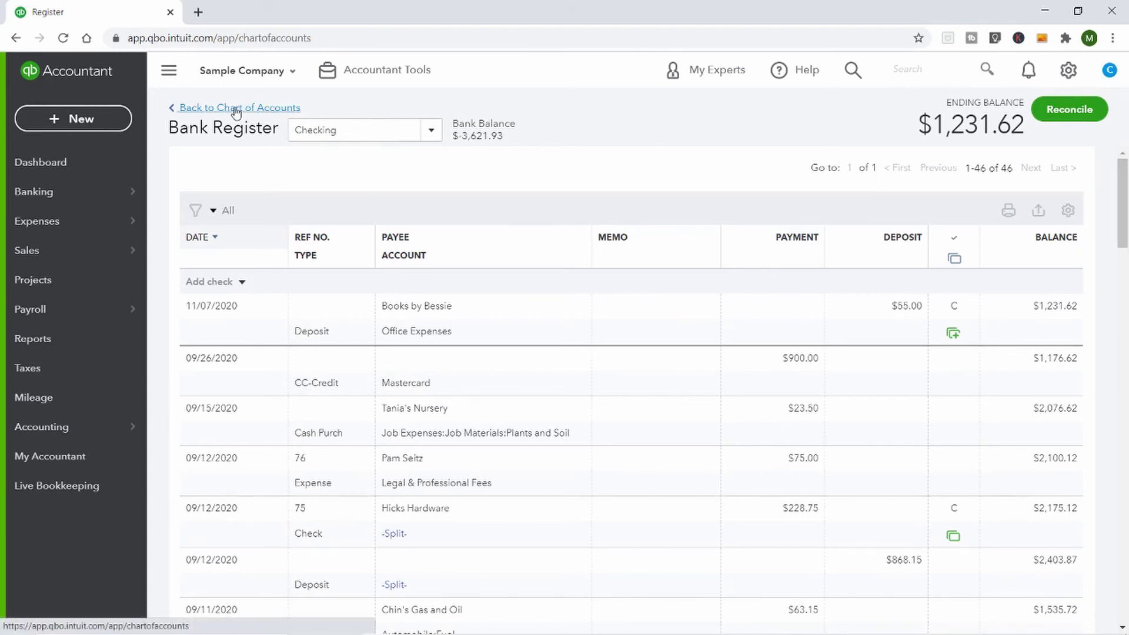